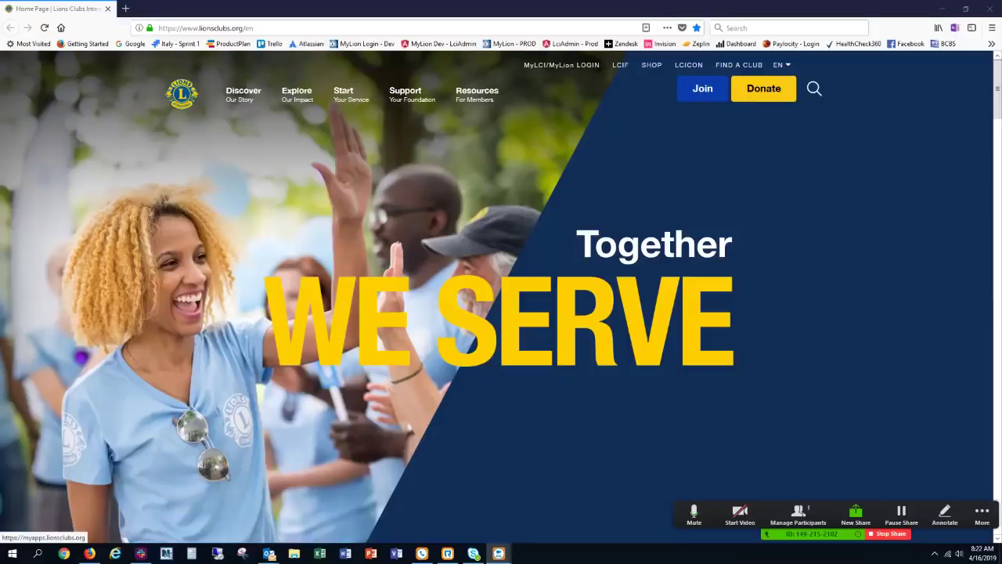
Sign in to the Lion Account with the saved e-mail and the account password, declining to save the login
left_click(561, 65)
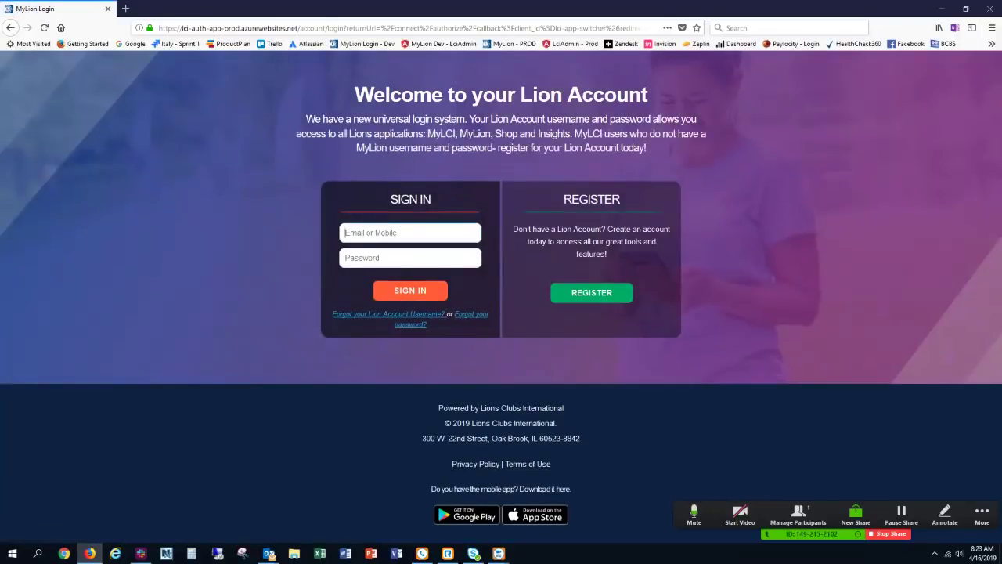
type("e.l.")
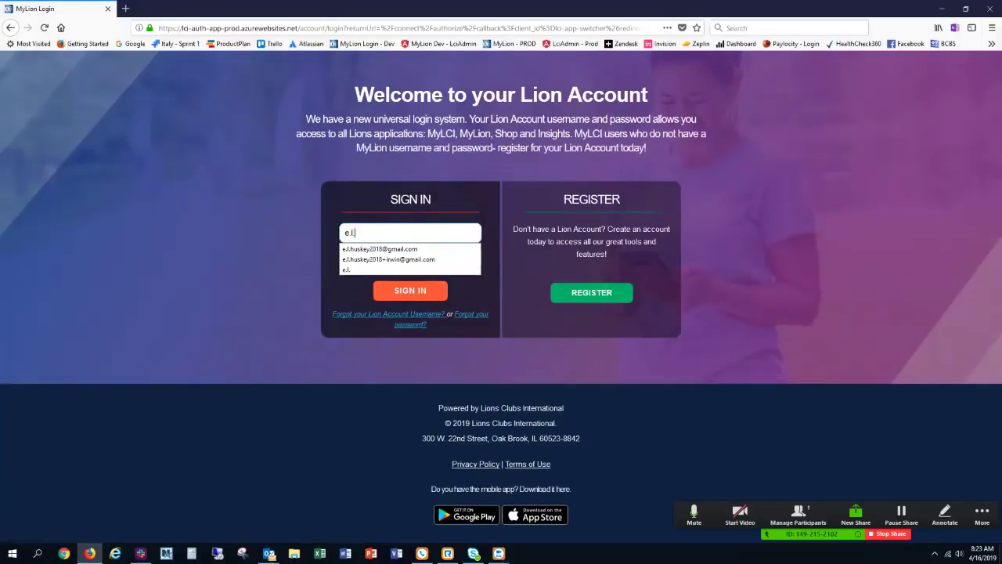
key("Down")
key("Return")
key("Tab")
type("•••••••••••")
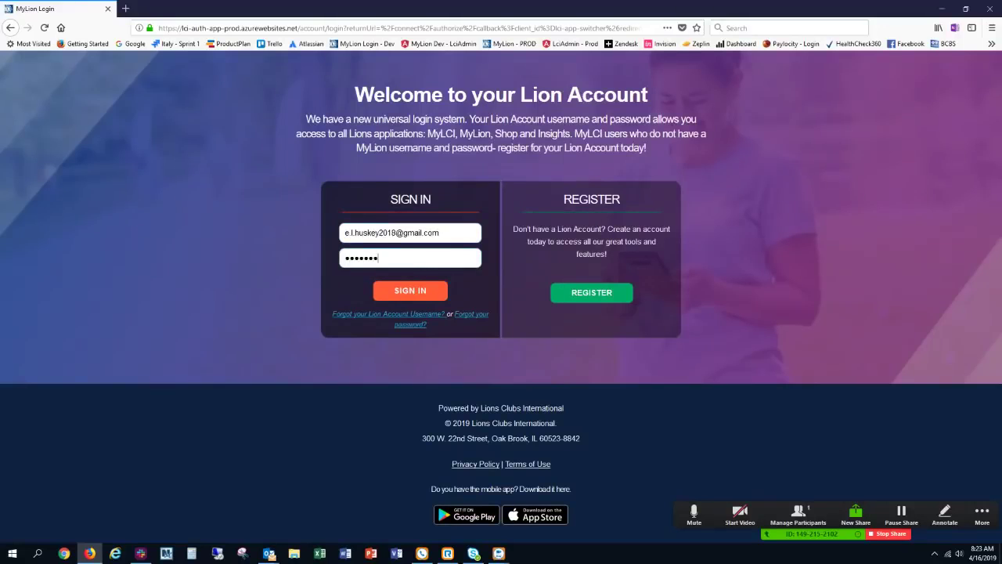
key("Return")
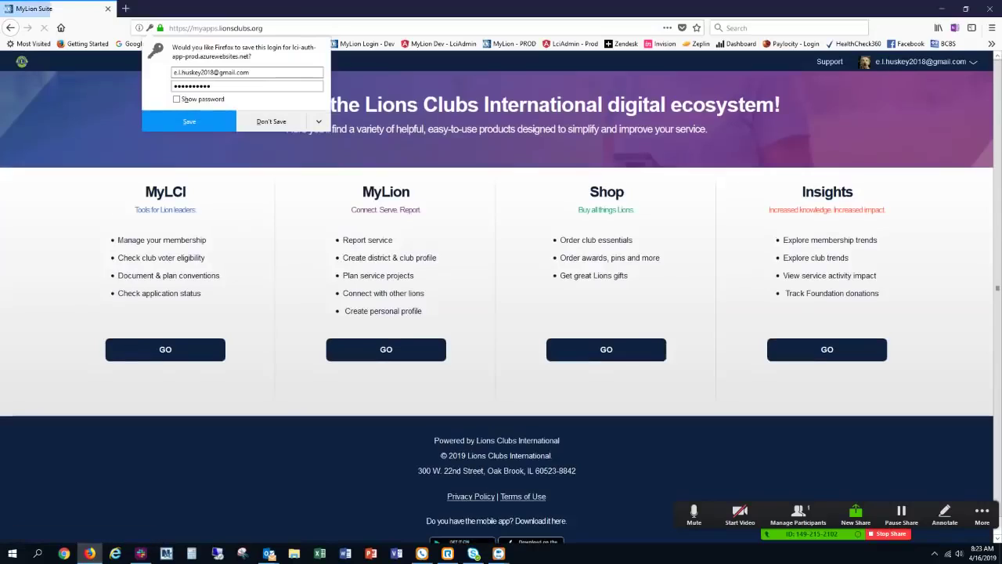
key("Escape")
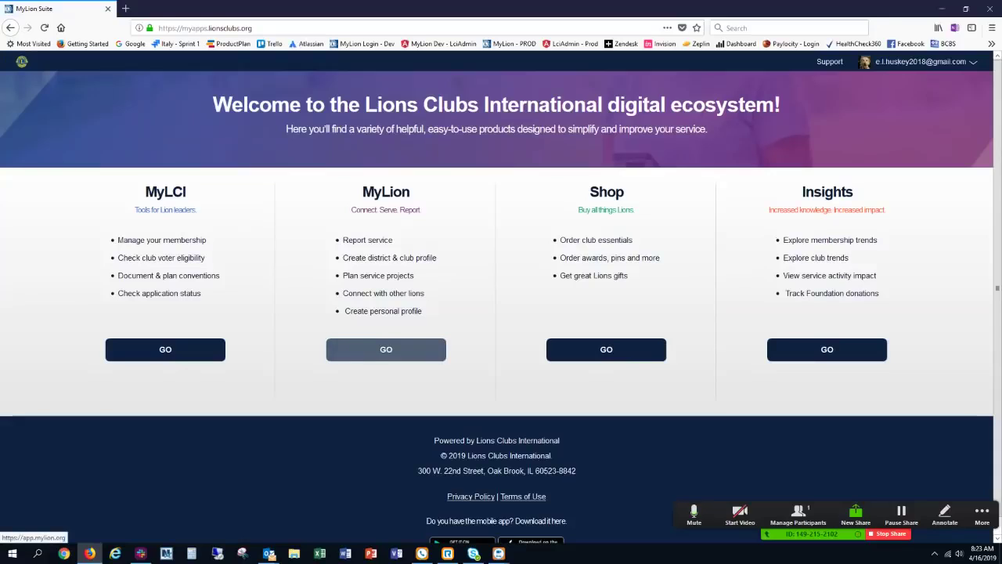
Launch MyLion from the apps page and start a New Activity
left_click(386, 349)
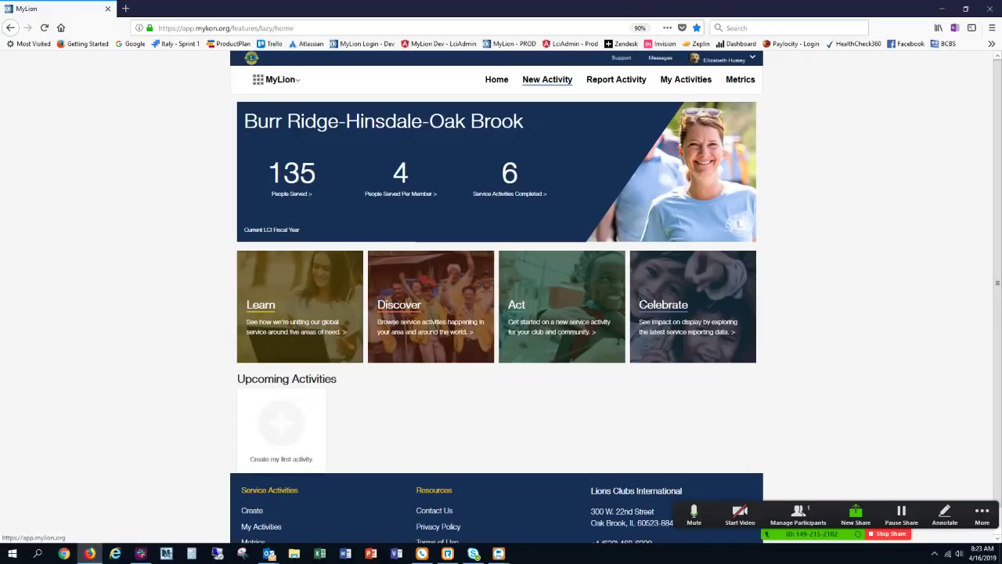
left_click(548, 79)
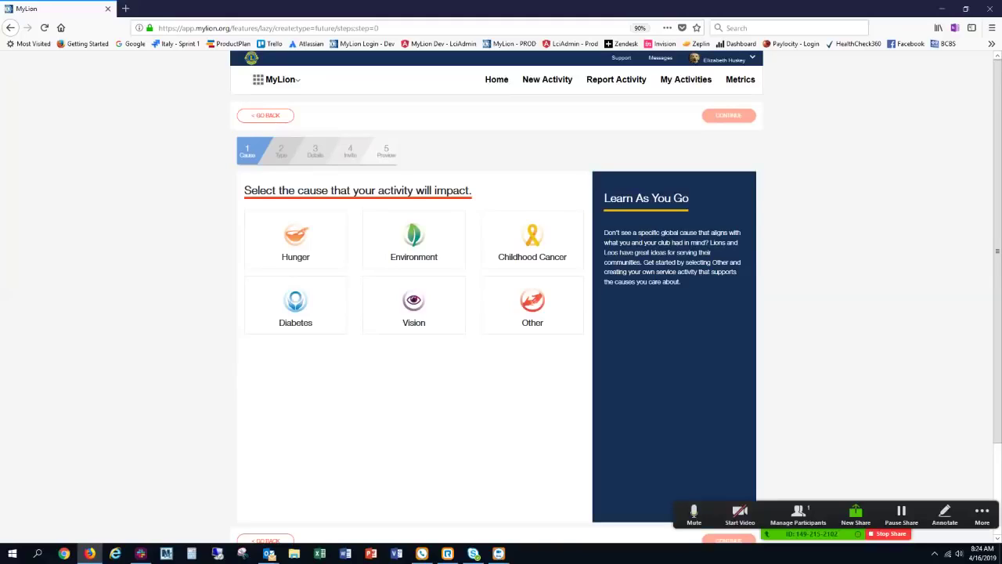
Choose the Other cause, name the activity 'Easter Basket Assembly' and enter address 300 W 22nd Street, Oakbrook IL
left_click(532, 306)
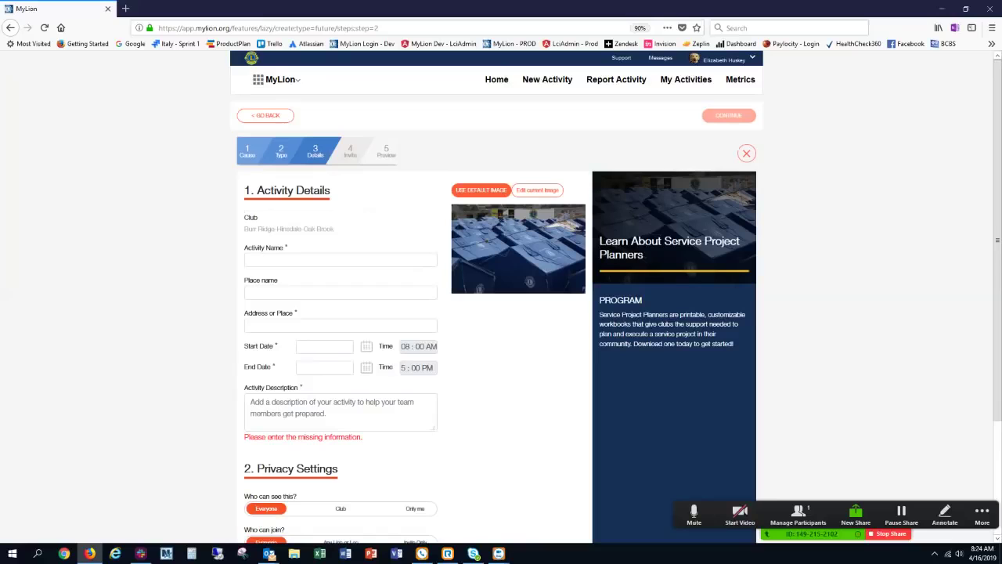
scroll(501, 298, "down", 2)
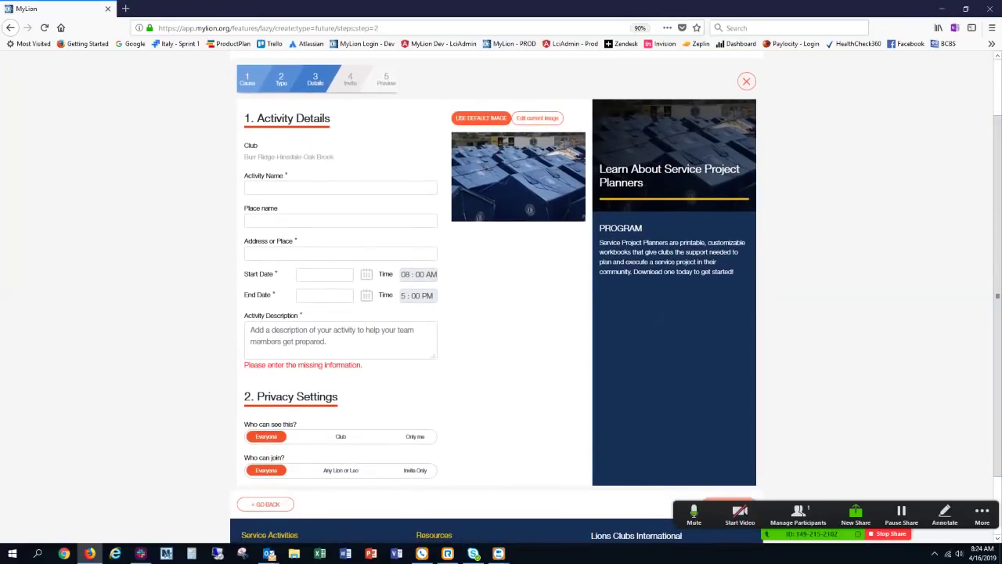
left_click(341, 187)
type("Easter Bak")
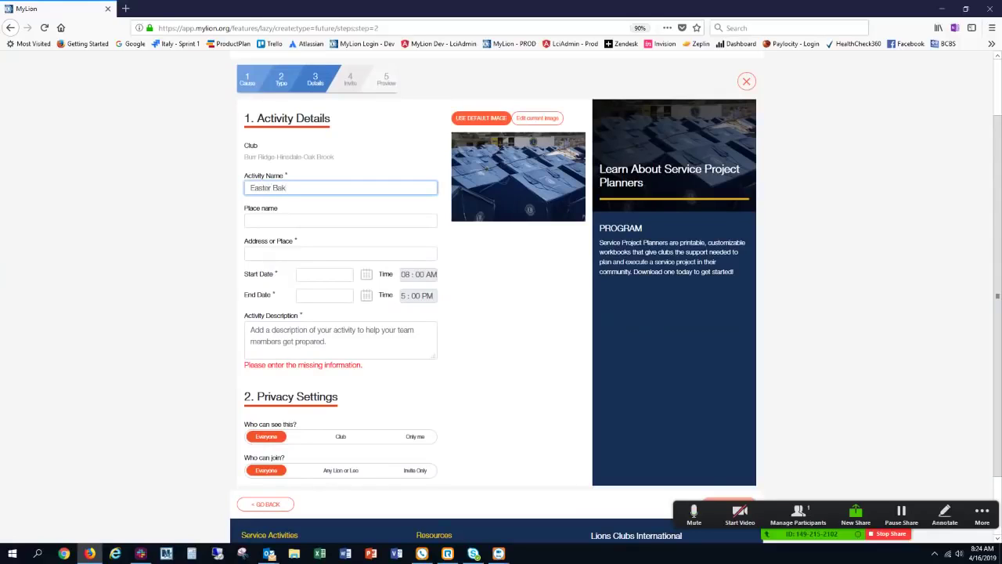
key("BackSpace")
type("sket Assembly")
left_click(341, 220)
key("Tab")
type("300")
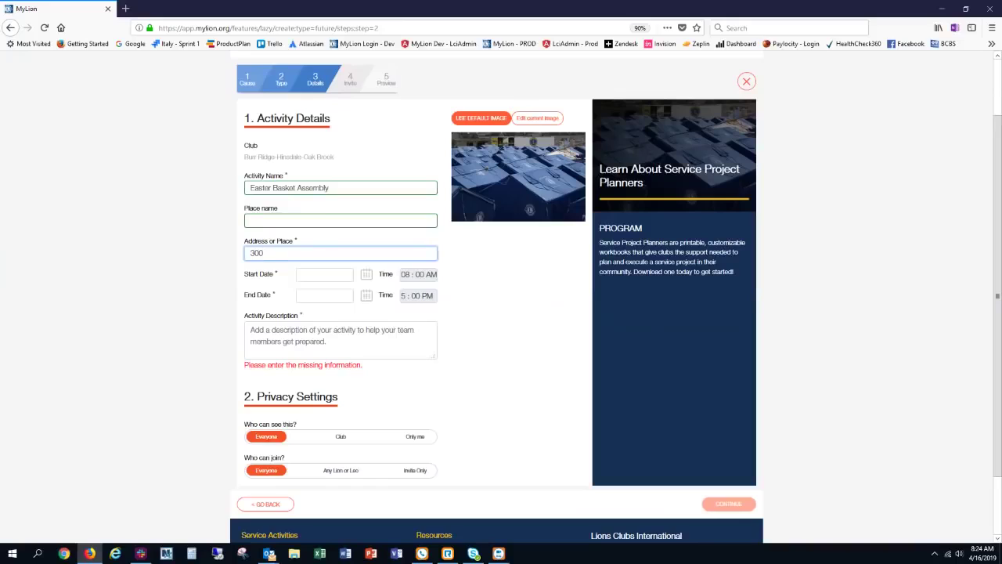
type(" W 22nd Street, Oakbrook IL")
Set the start date to 4/17/2019, starting at 12:00 PM and ending at 1:00 PM
left_click(324, 274)
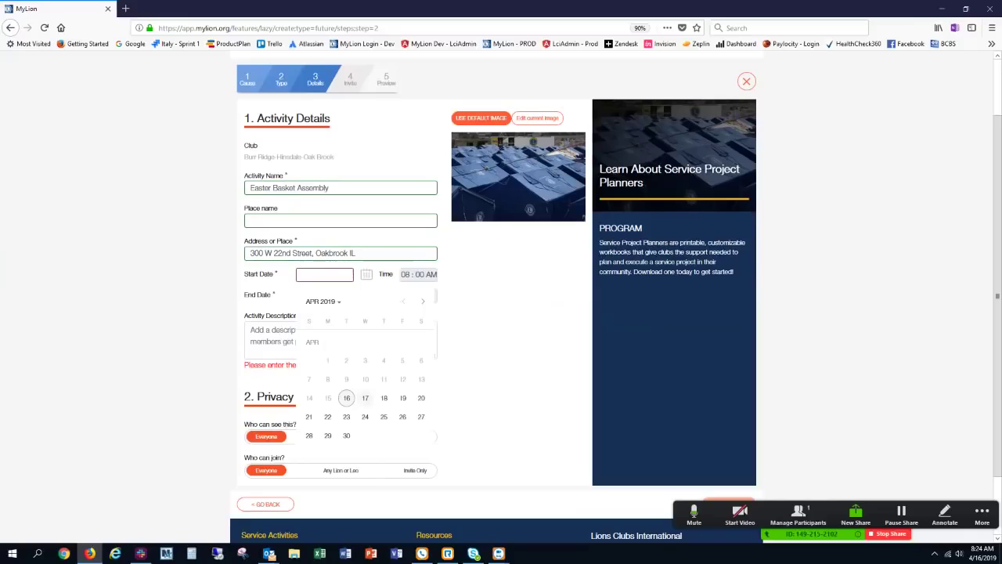
left_click(365, 398)
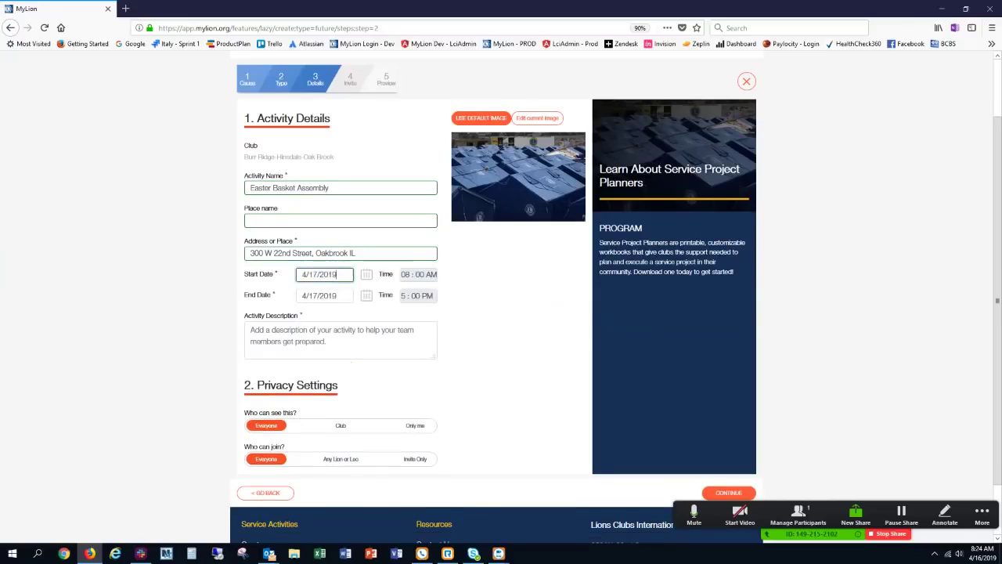
left_click(417, 274)
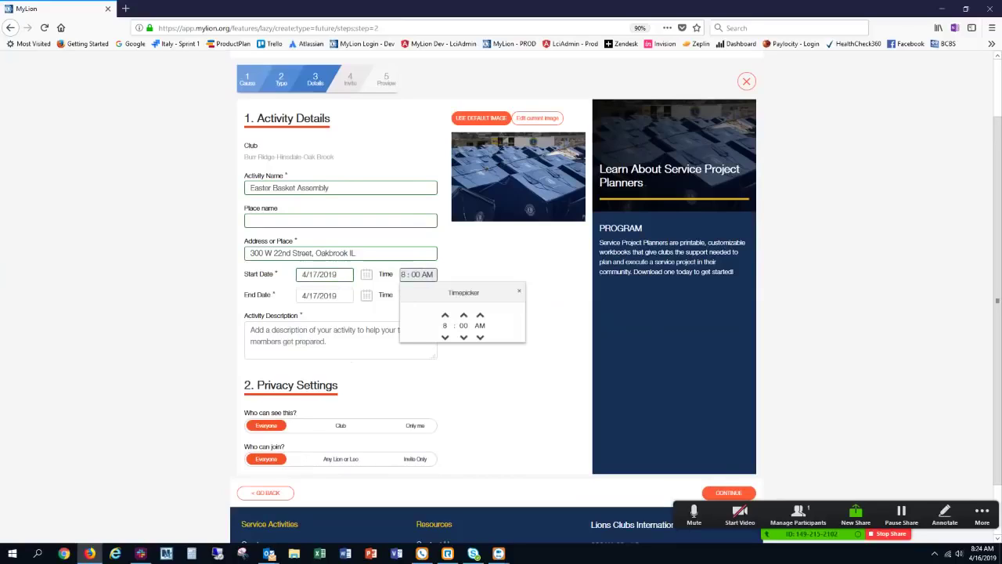
type("10")
key("Tab")
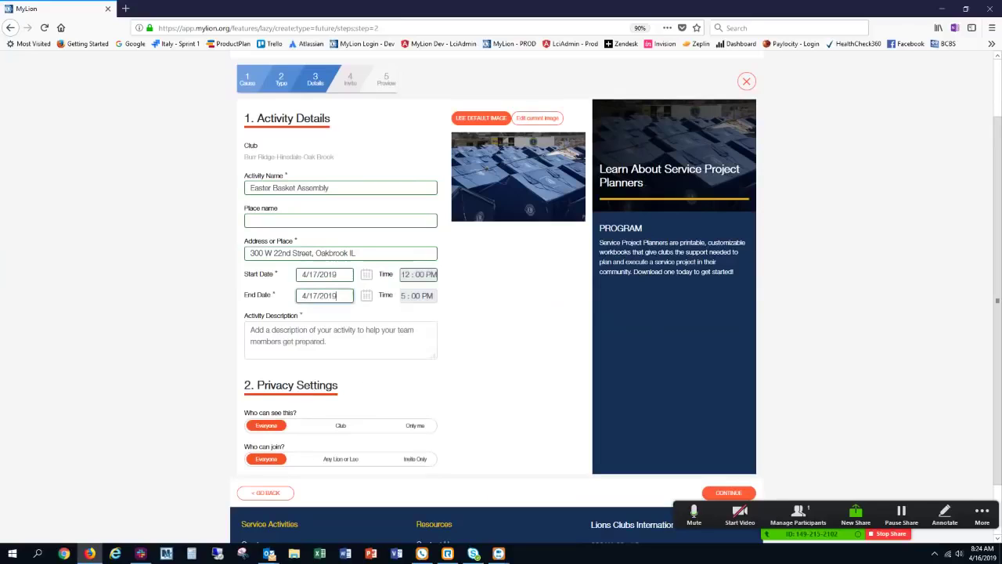
key("Tab")
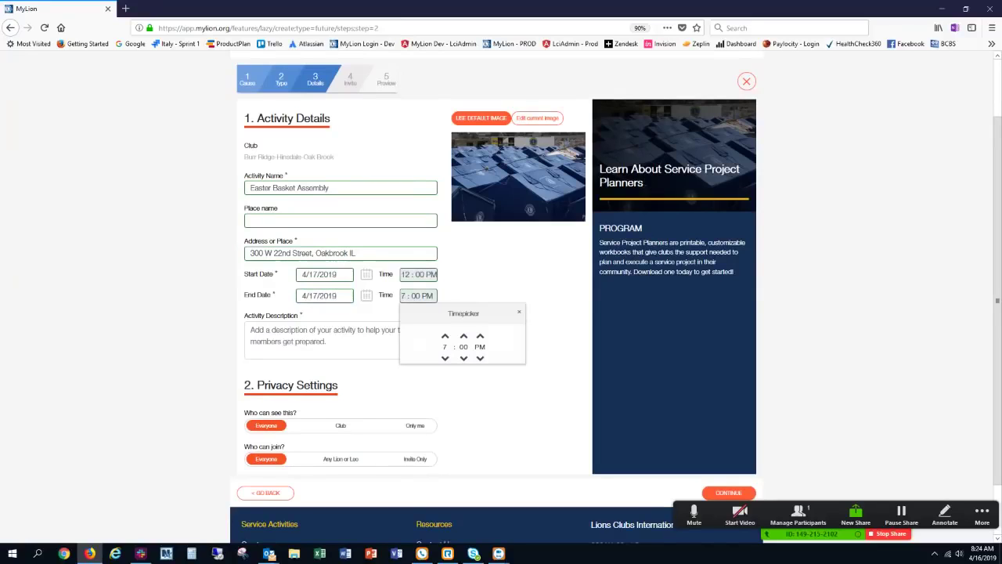
type("12")
type("1")
key("Tab")
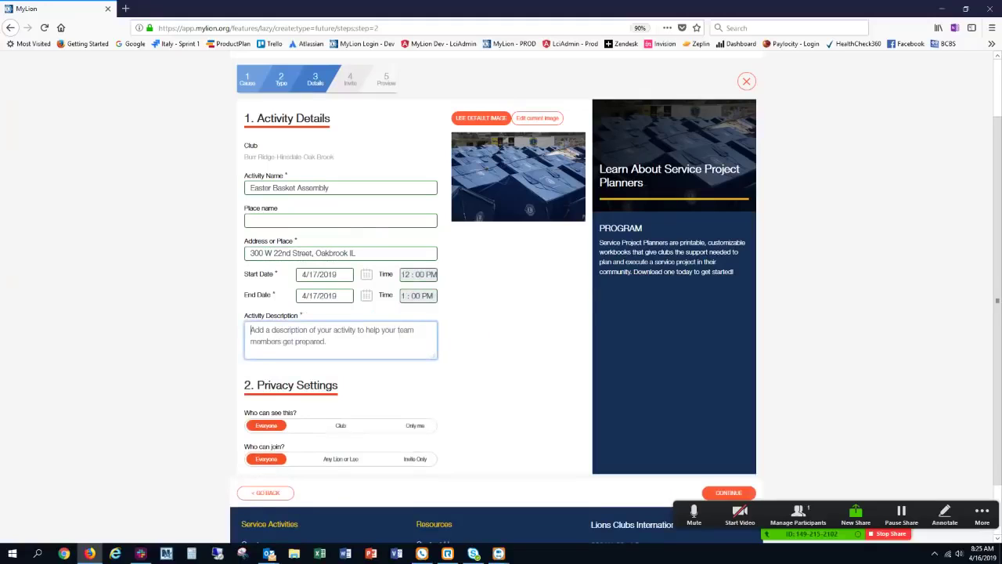
Paste the 24-Easter-baskets description and rename the activity 'Easter Baskets for Pediatric Ward at Hinsdale Hospital'
type("Prepared and delivered 24 Easter baskets to Hinsdale Hospital Pediatric Ward")
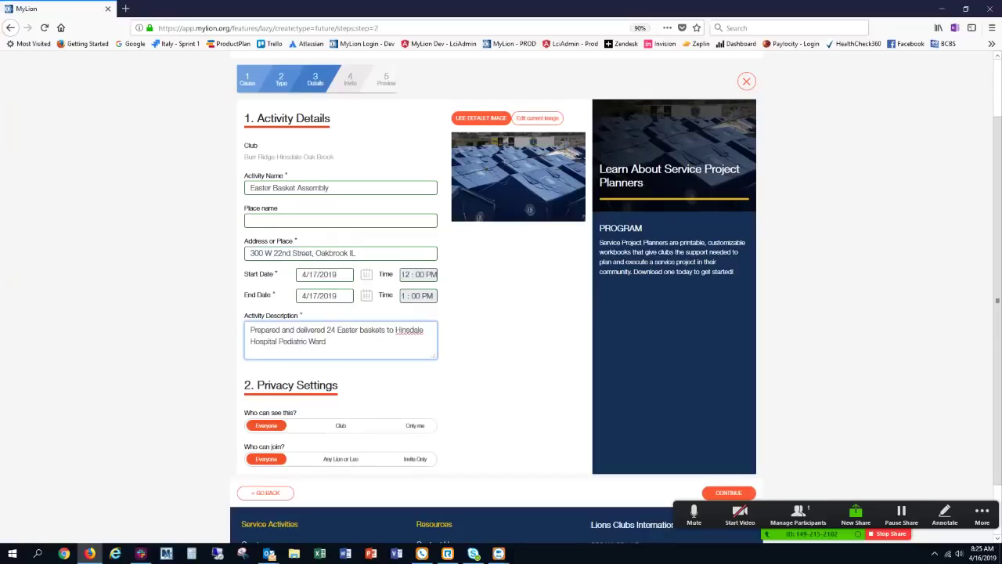
left_click_drag(329, 188, 297, 188)
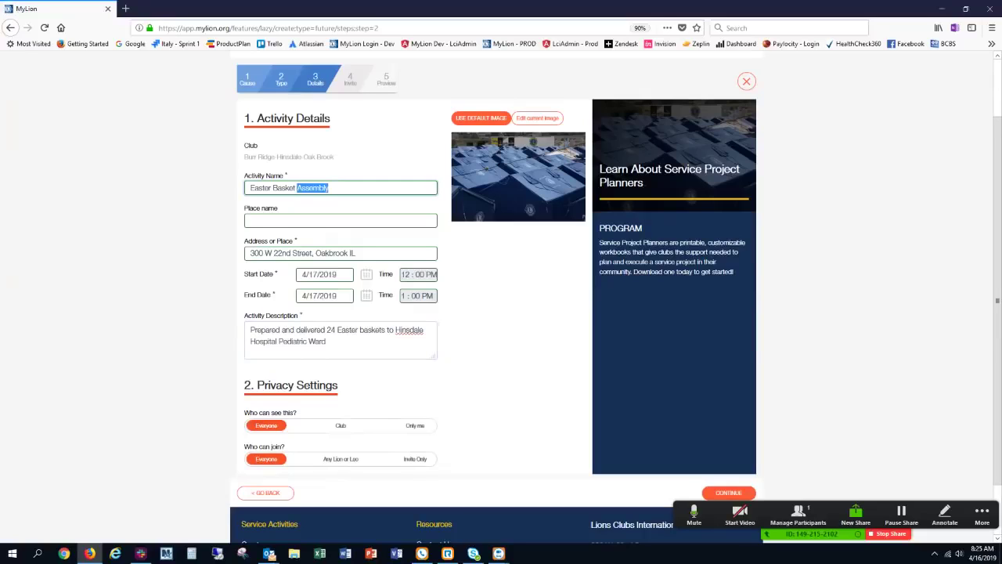
key("BackSpace")
type("s ")
type("for")
type("Hin")
key("BackSpace")
key("BackSpace")
key("BackSpace")
type("Pediatr")
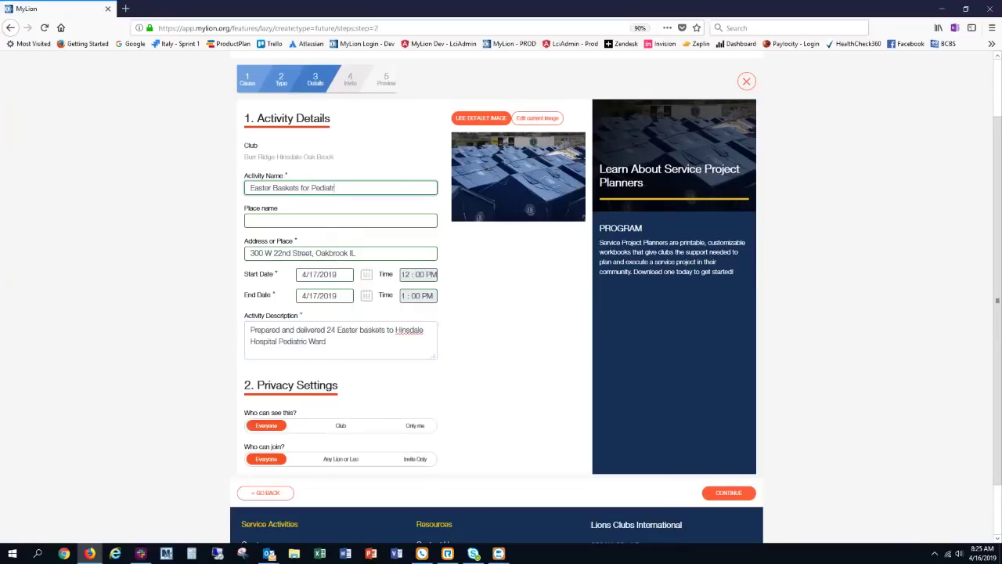
type("ic Ward at Hinsdale Hopsital")
key("BackSpace")
key("BackSpace")
key("BackSpace")
key("BackSpace")
key("BackSpace")
key("BackSpace")
type("spital")
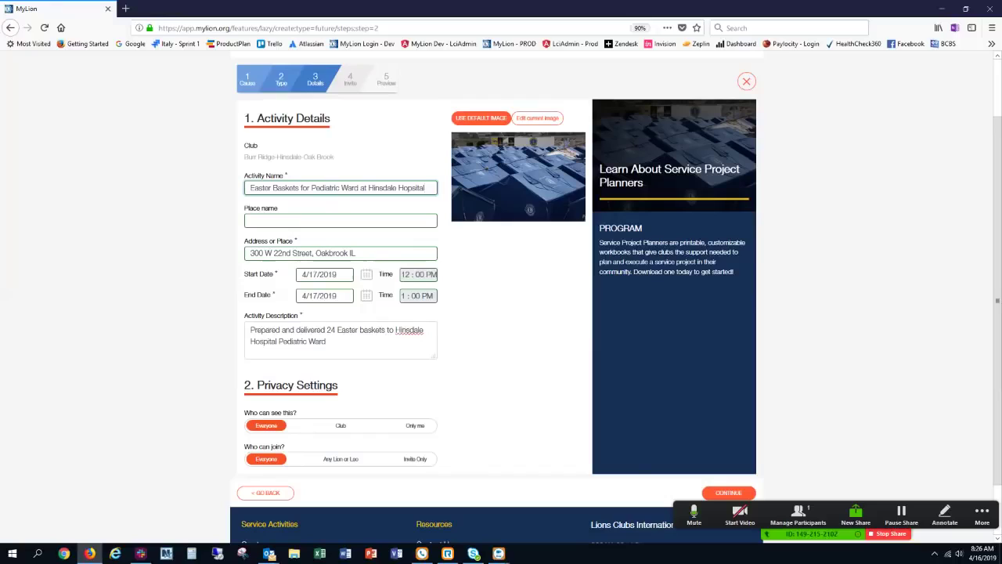
Set 'Who can join?' to Invite Only
left_click(415, 459)
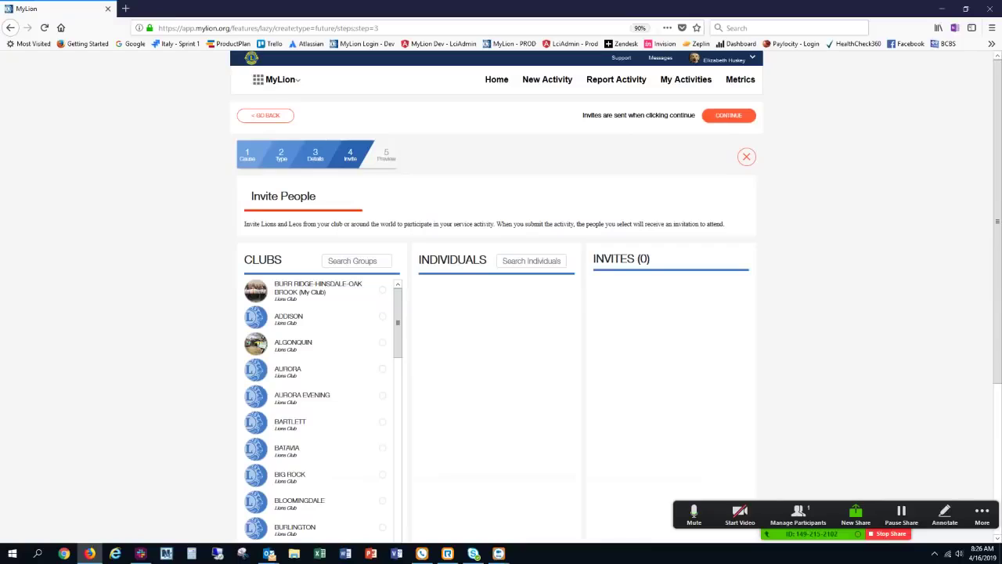
Tick the Burr Ridge-Hinsdale-Oak Brook (My Club) checkbox to invite its 34 members
left_click(382, 290)
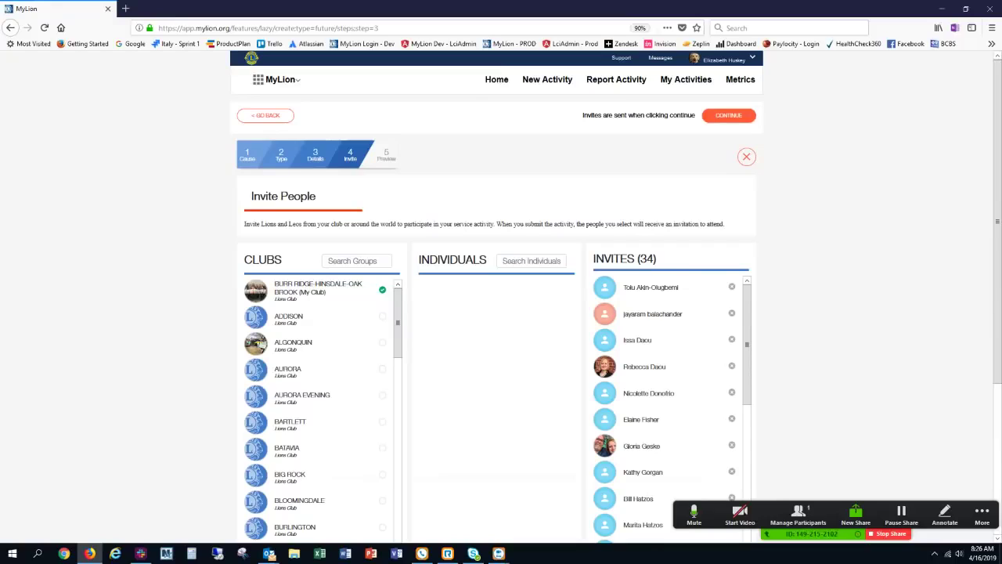
left_click(532, 260)
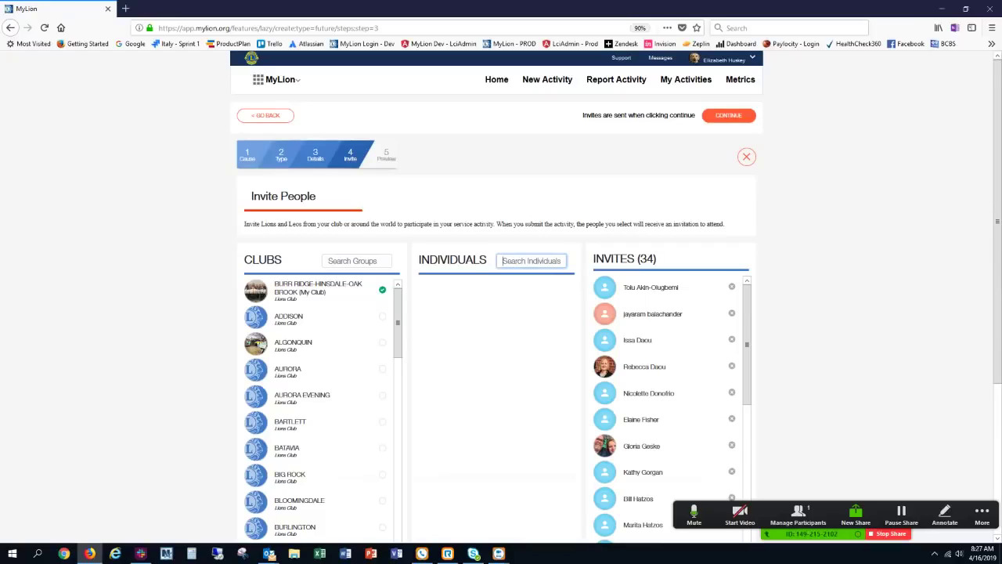
type("rodwell")
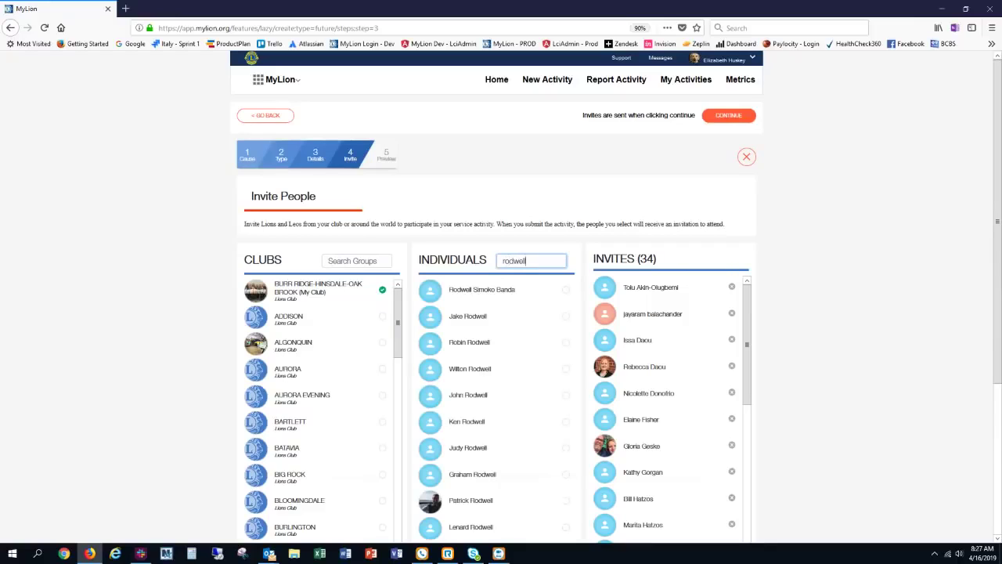
type(" p")
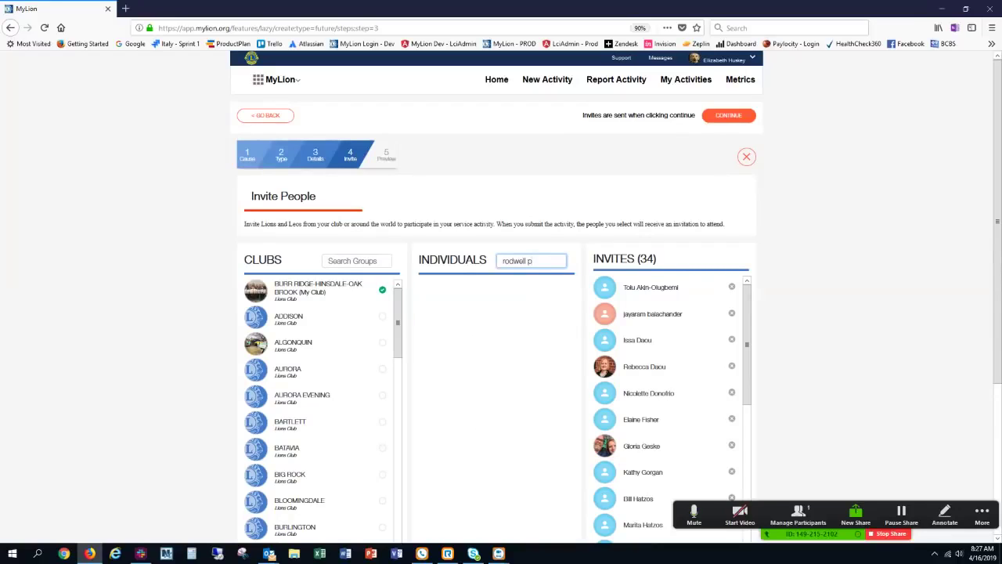
key("BackSpace")
key("BackSpace")
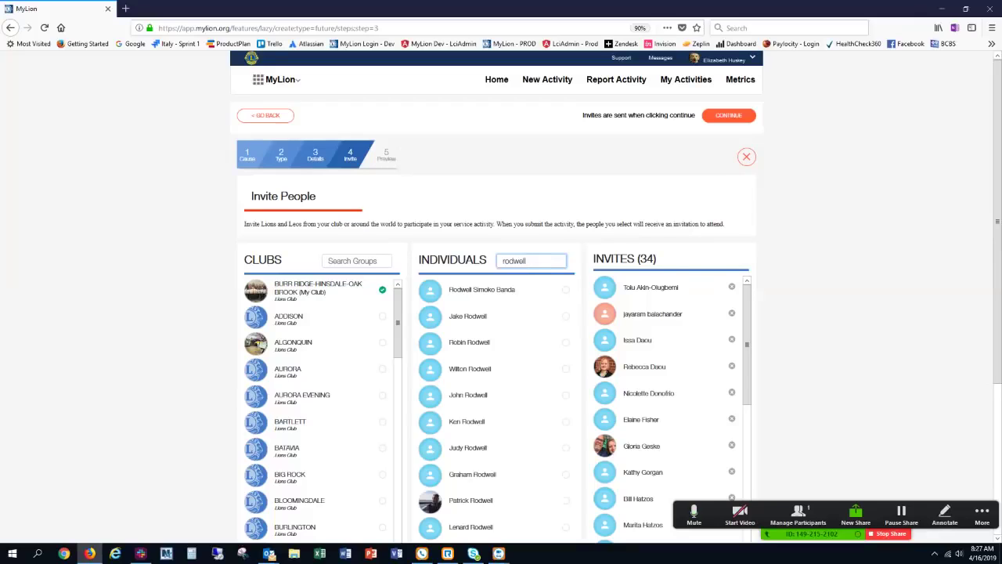
key("BackSpace")
key("BackSpace")
key("BackSpace")
key("BackSpace")
key("BackSpace")
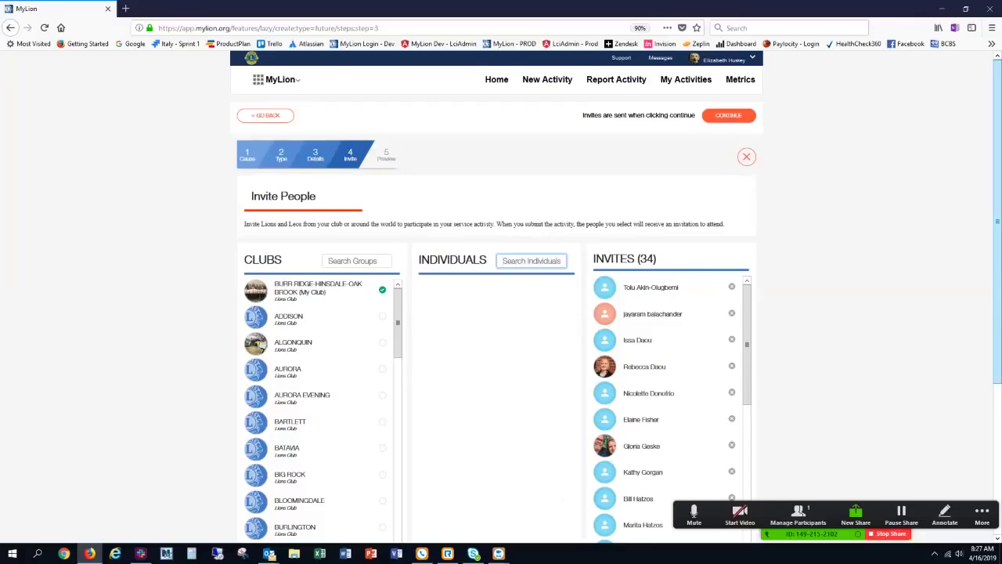
scroll(501, 298, "down", 4)
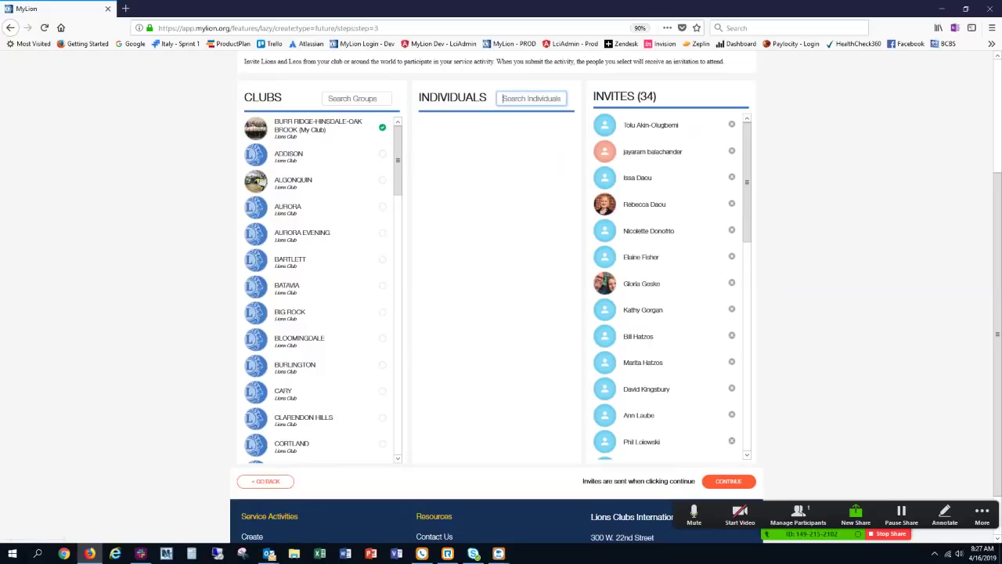
scroll(672, 286, "down", 6)
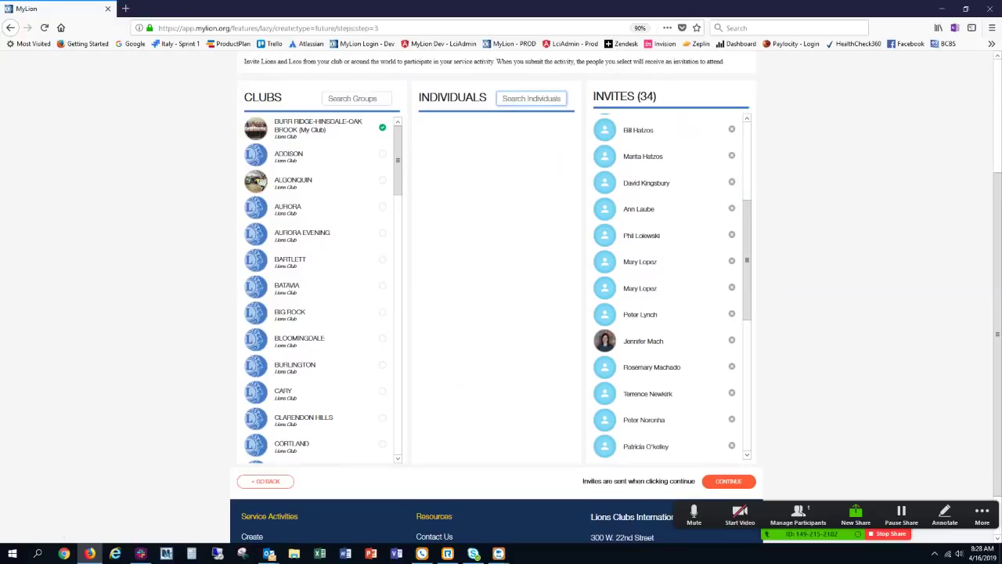
Send the invites and scroll down through the step 5 Preview
left_click(731, 446)
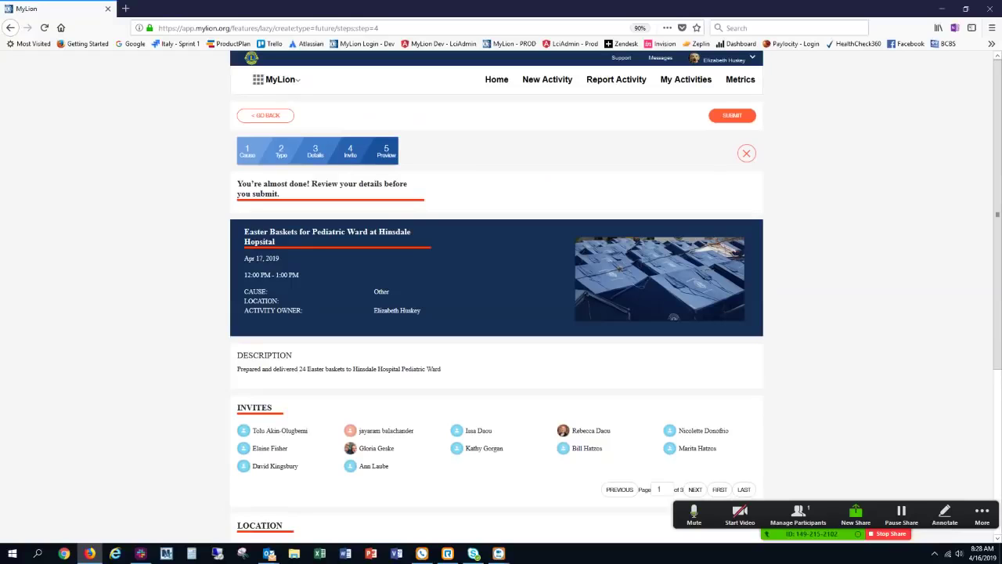
scroll(496, 297, "down", 1)
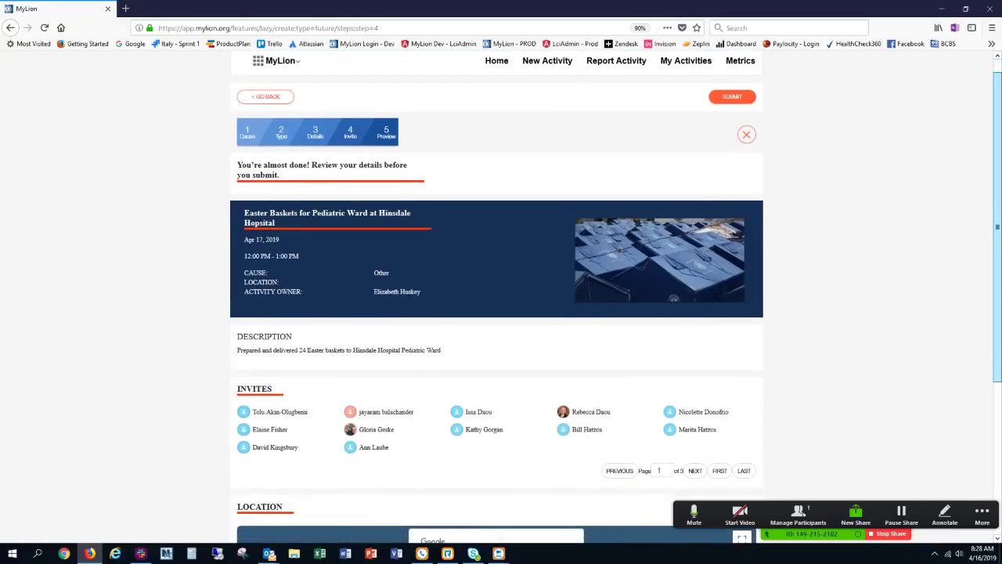
scroll(496, 297, "down", 1)
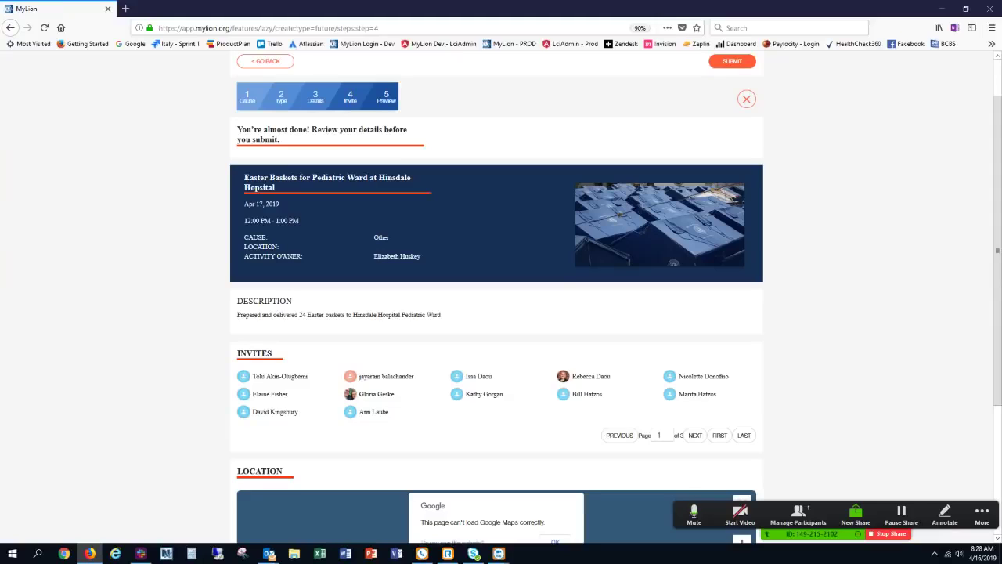
Scroll through the preview to check the Apr 17, 2019 schedule, Other cause and invitee pages
scroll(496, 298, "down", 2)
scroll(497, 297, "down", 2)
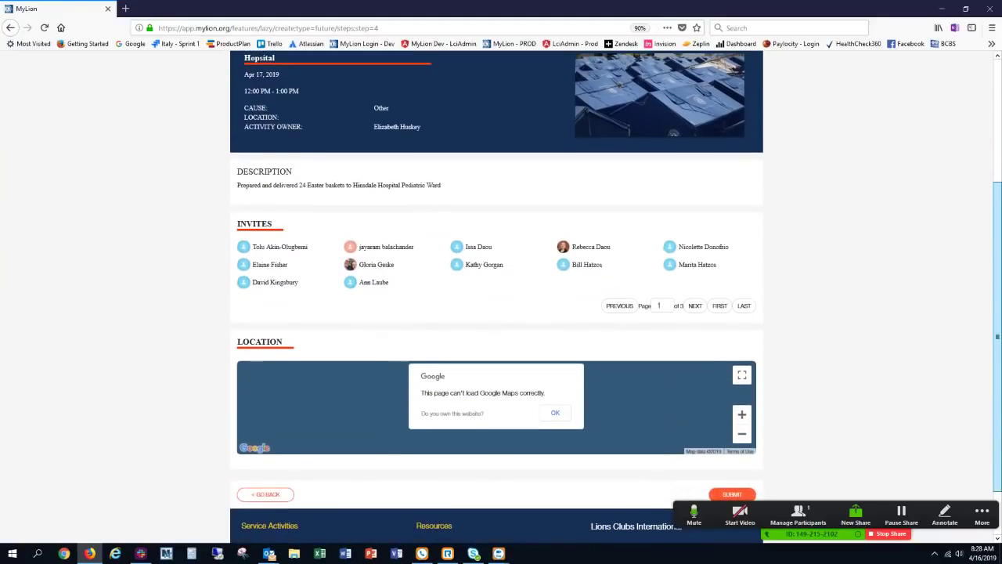
scroll(496, 298, "down", 1)
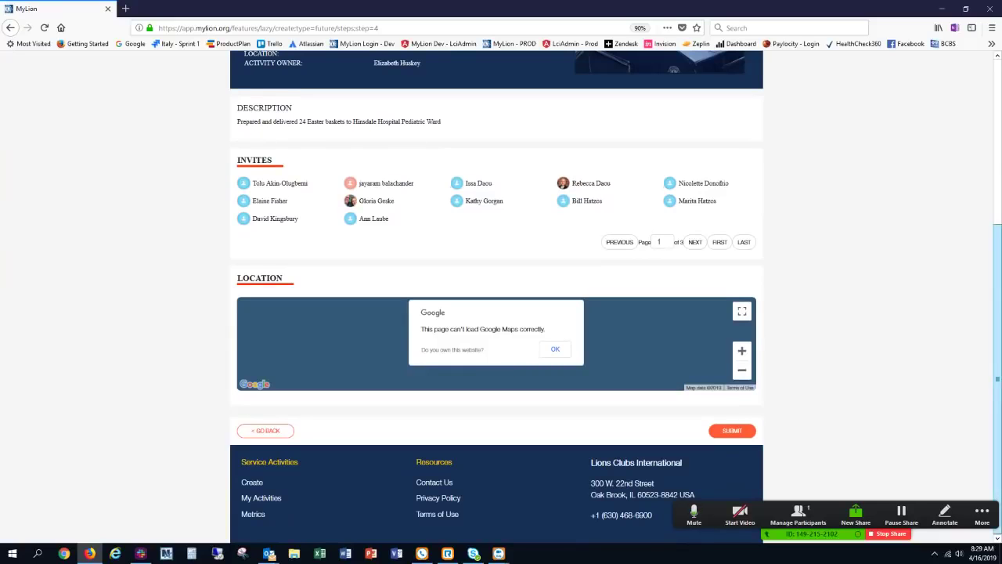
scroll(496, 297, "up", 3)
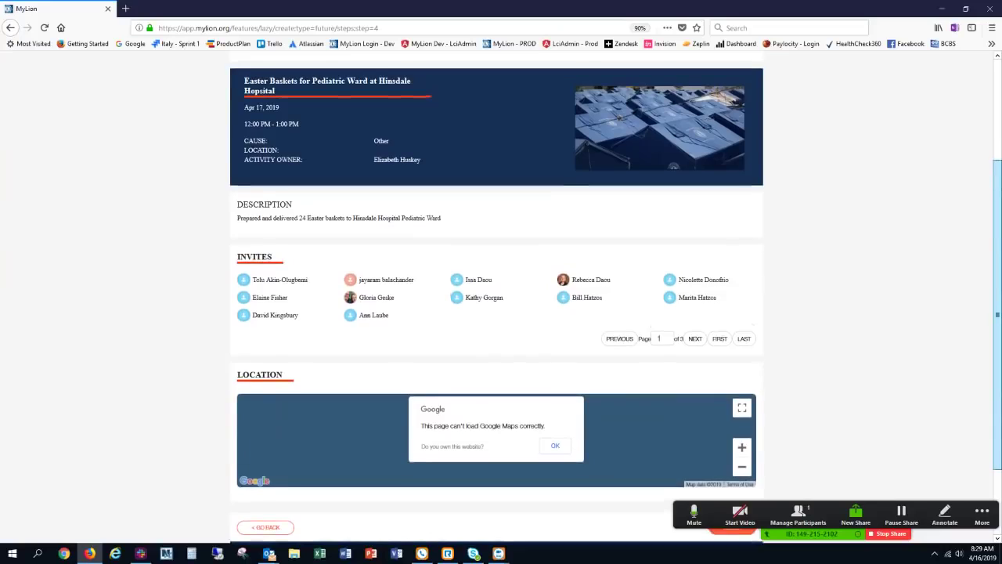
scroll(497, 297, "up", 1)
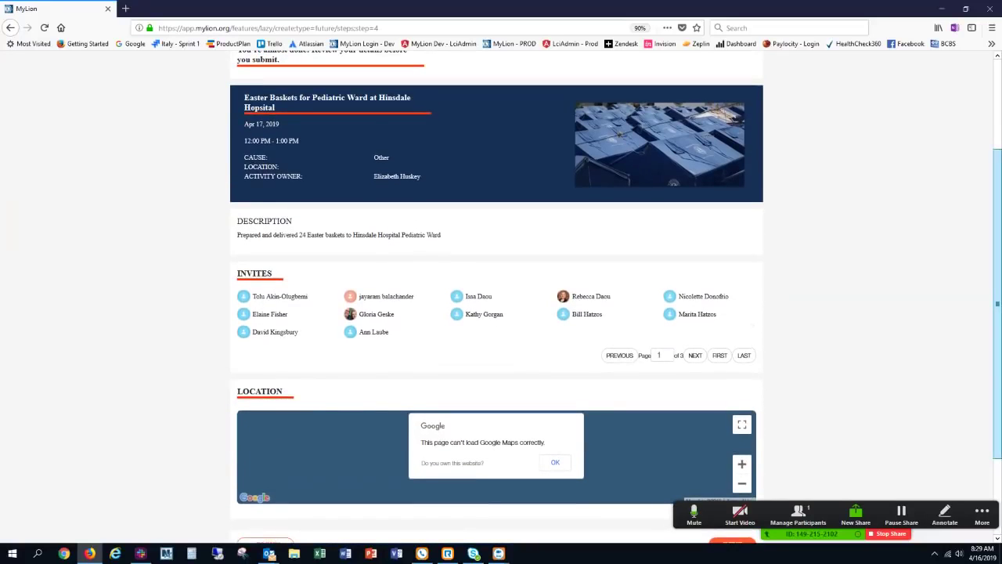
scroll(496, 297, "down", 2)
scroll(496, 298, "down", 2)
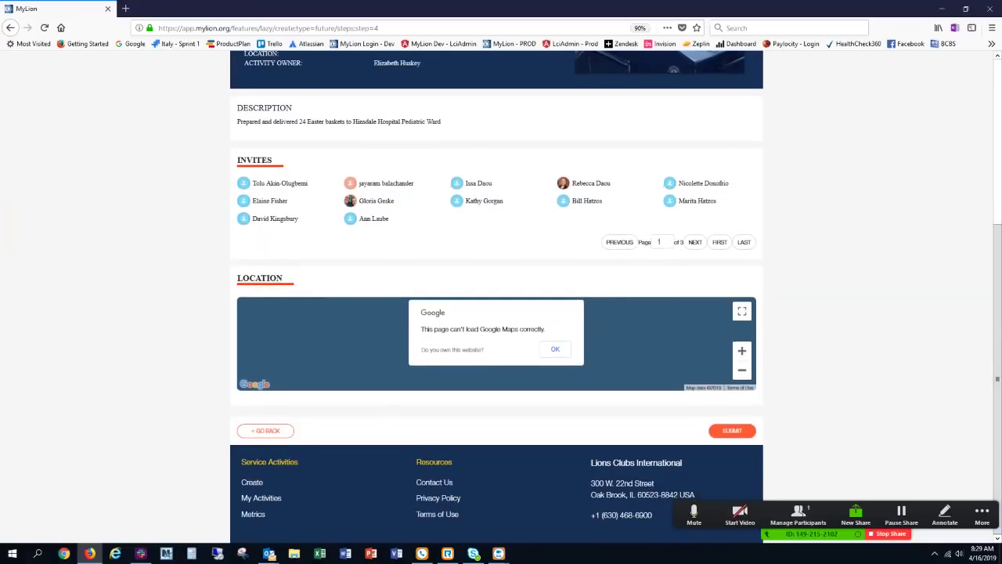